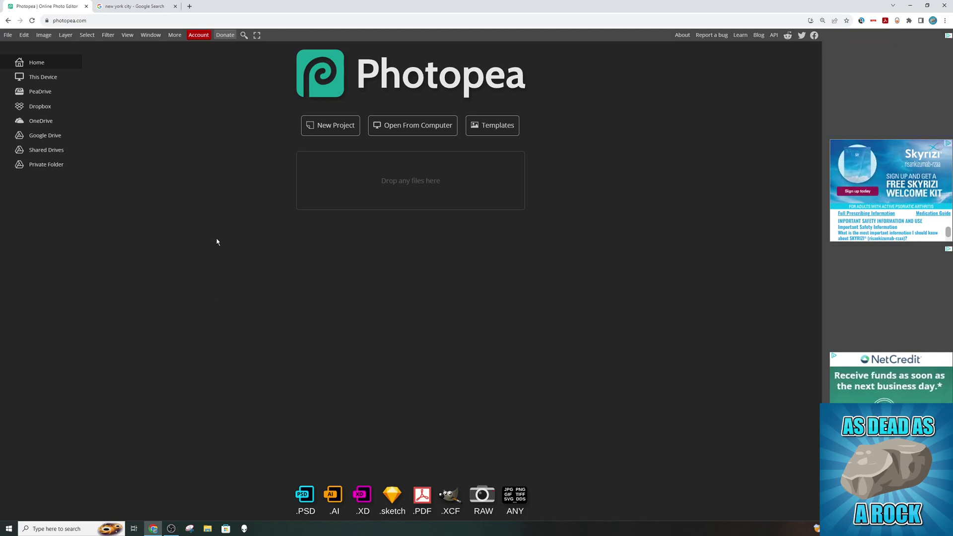
Step: Create a new 2500 × 2500 px white document
{"action": "left_click", "coordinate": [312, 130]}
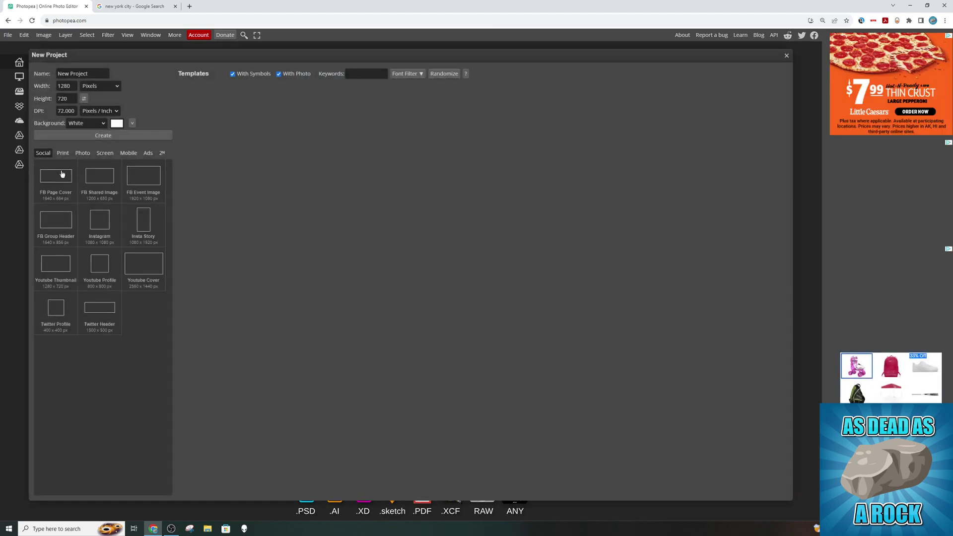
{"action": "type", "text": "4000"}
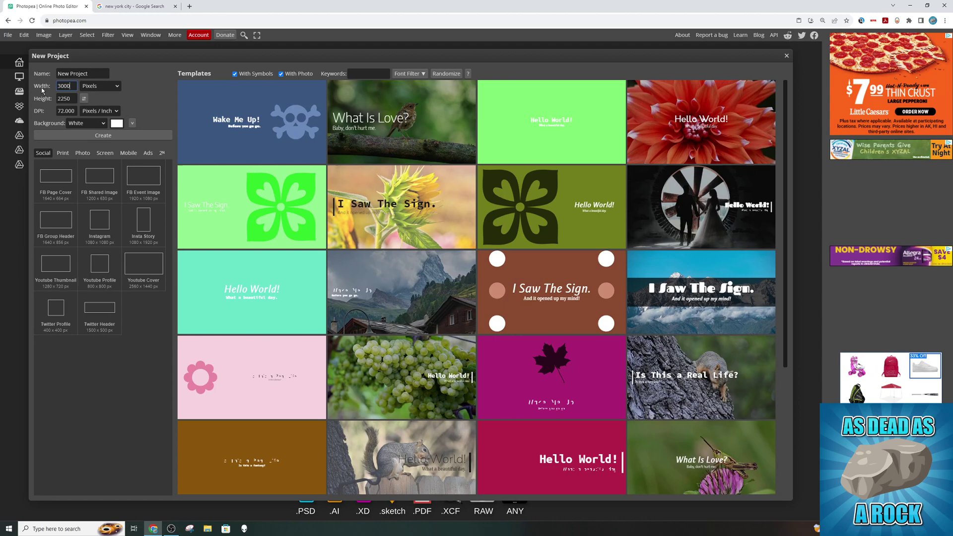
{"action": "key", "text": "BackSpace"}
{"action": "key", "text": "BackSpace"}
{"action": "key", "text": "BackSpace"}
{"action": "type", "text": "2500"}
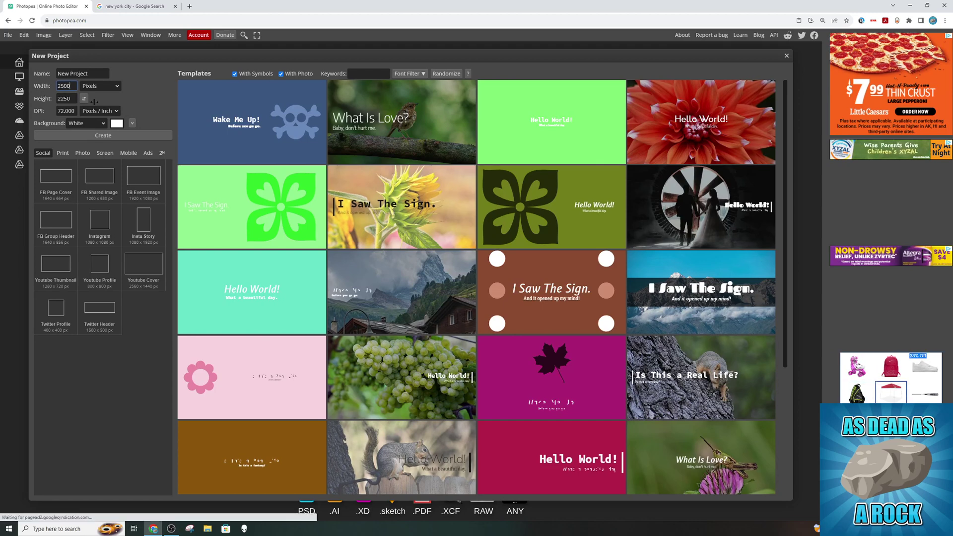
{"action": "double_click", "coordinate": [64, 99]}
{"action": "type", "text": "2500"}
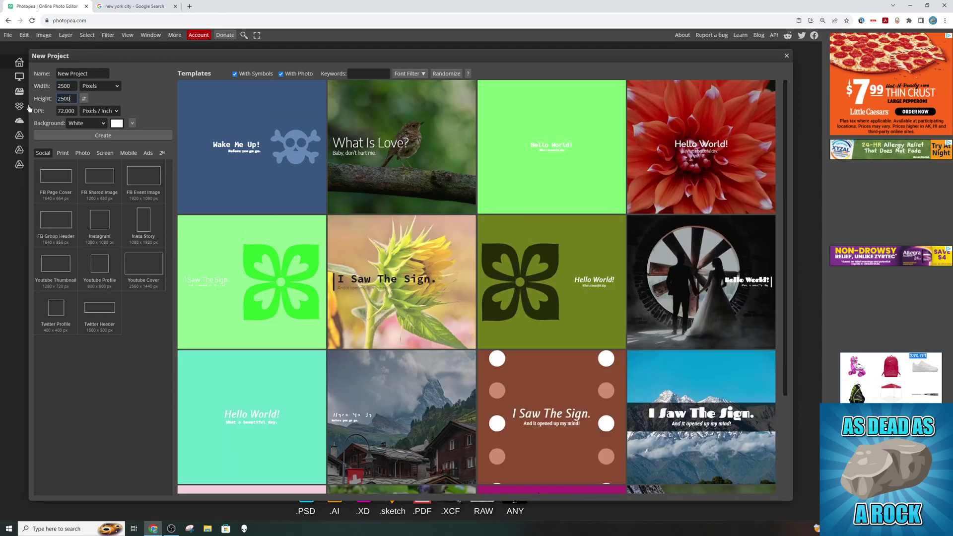
{"action": "left_click", "coordinate": [75, 137]}
Step: Paste the copied New York aerial photo onto the canvas as a new layer
{"action": "key", "text": "ctrl+equal"}
{"action": "key", "text": "ctrl+equal"}
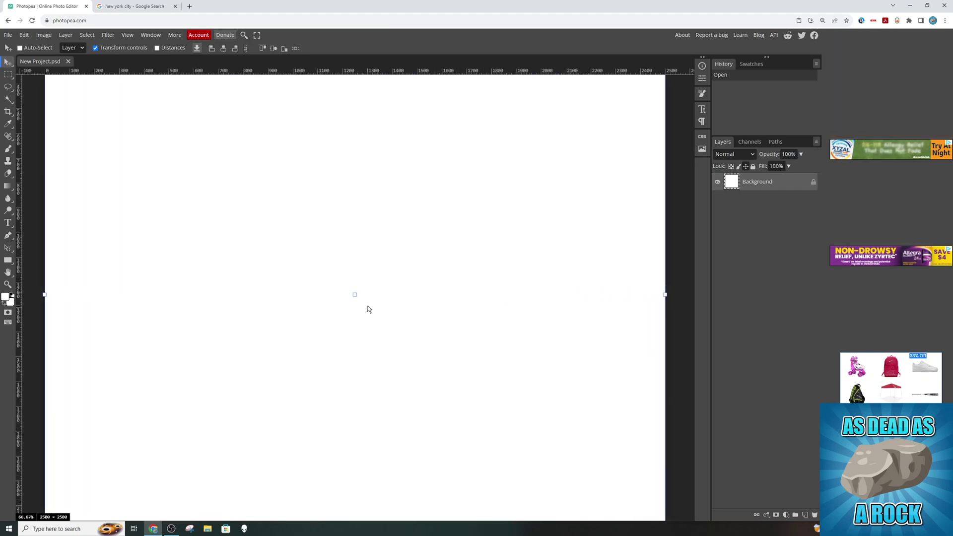
{"action": "key", "text": "ctrl+minus"}
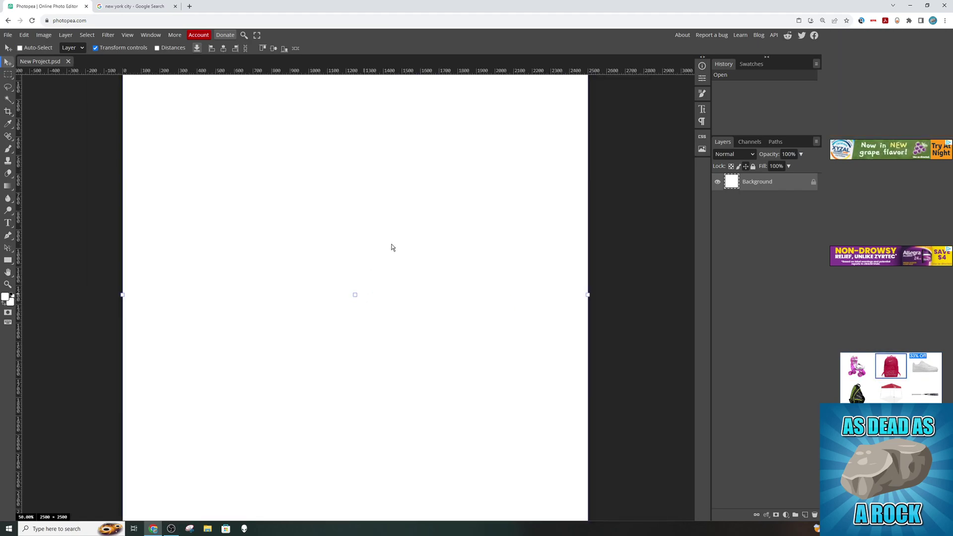
{"action": "key", "text": "ctrl+v"}
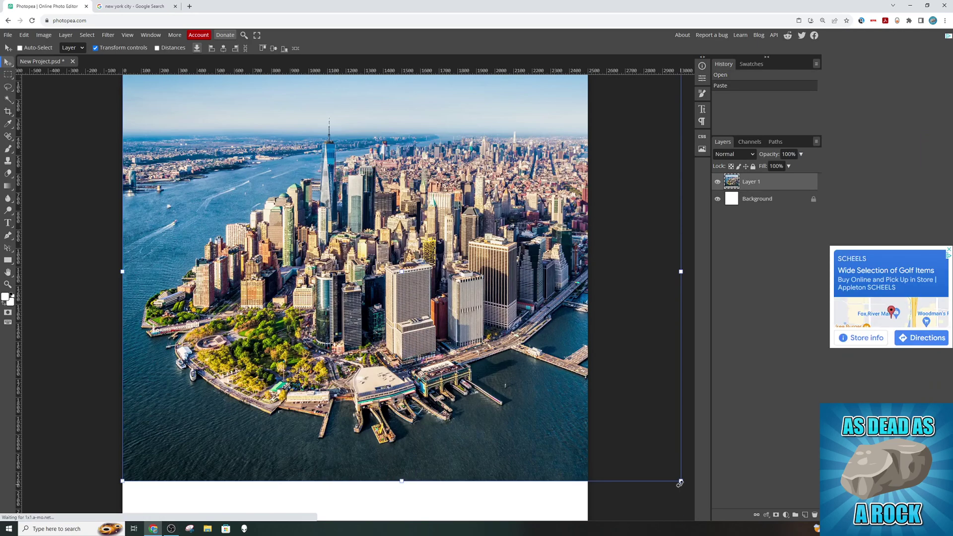
Step: Scale the pasted photo to about 75% and shift it right and down, leaving margins
{"action": "mouse_move", "coordinate": [680, 480]}
{"action": "left_mouse_down"}
{"action": "mouse_move", "coordinate": [595, 404]}
{"action": "mouse_move", "coordinate": [588, 410]}
{"action": "left_mouse_up"}
{"action": "left_click_drag", "start_coordinate": [541, 334], "coordinate": [541, 396]}
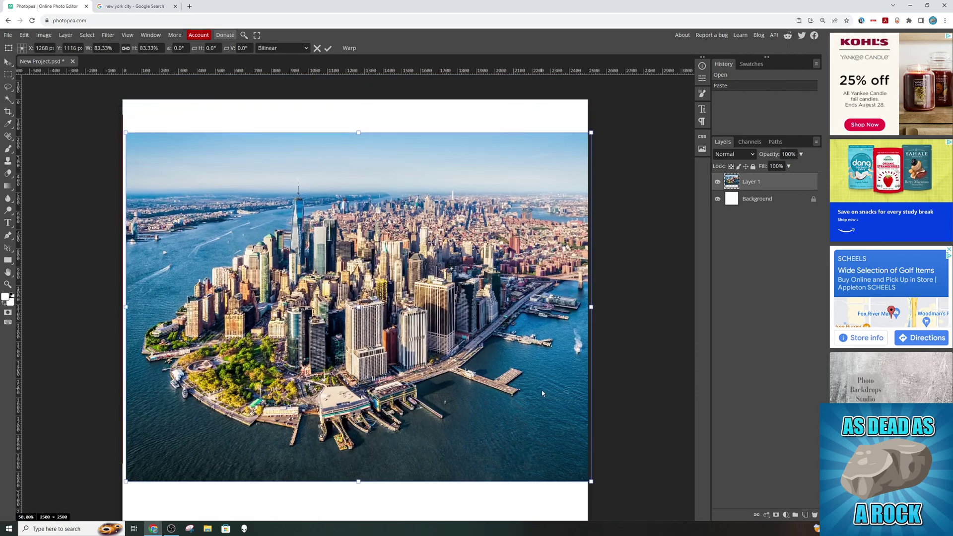
{"action": "scroll", "coordinate": [388, 358], "scroll_direction": "down", "scroll_amount": 1}
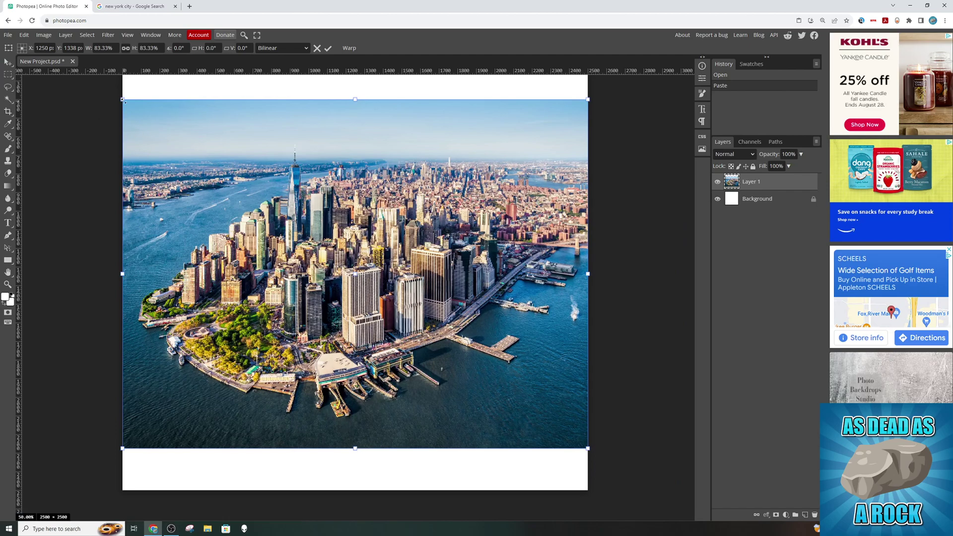
{"action": "left_click_drag", "start_coordinate": [123, 100], "coordinate": [125, 101]}
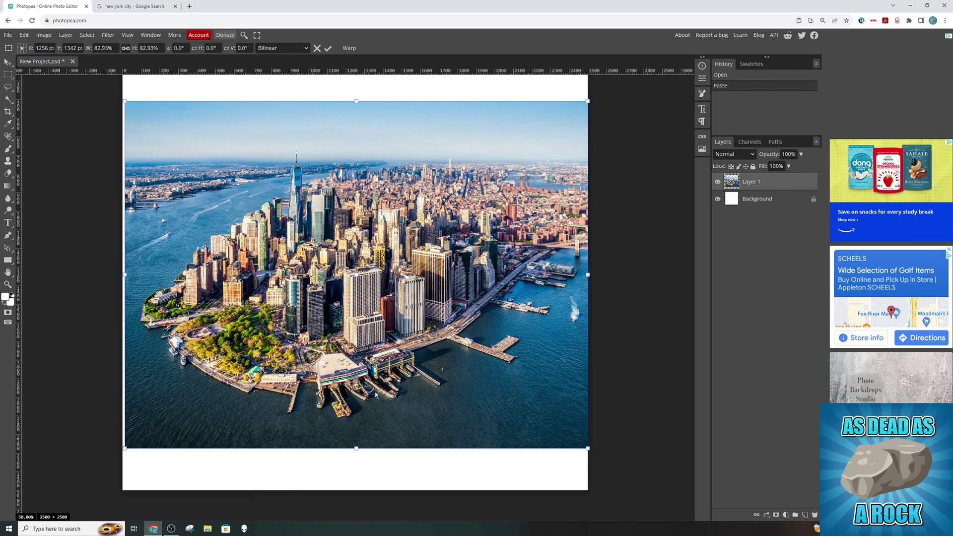
{"action": "mouse_move", "coordinate": [582, 447]}
{"action": "left_mouse_down"}
{"action": "mouse_move", "coordinate": [496, 378]}
{"action": "mouse_move", "coordinate": [507, 358]}
{"action": "mouse_move", "coordinate": [535, 408]}
{"action": "left_mouse_up"}
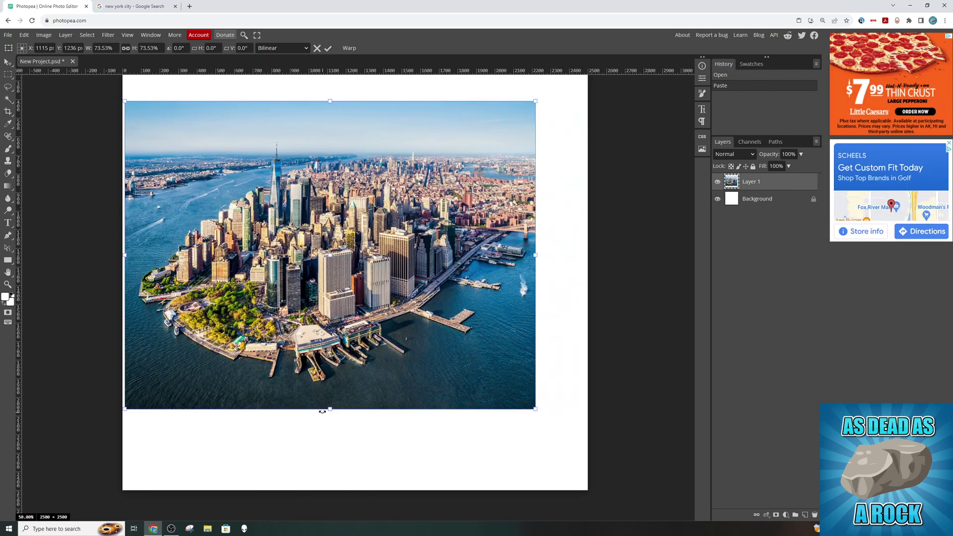
{"action": "mouse_move", "coordinate": [329, 409]}
{"action": "left_mouse_down"}
{"action": "mouse_move", "coordinate": [326, 445]}
{"action": "mouse_move", "coordinate": [322, 394]}
{"action": "mouse_move", "coordinate": [328, 414]}
{"action": "left_mouse_up"}
{"action": "mouse_move", "coordinate": [420, 126]}
{"action": "left_mouse_down"}
{"action": "mouse_move", "coordinate": [468, 162]}
{"action": "mouse_move", "coordinate": [463, 130]}
{"action": "left_mouse_up"}
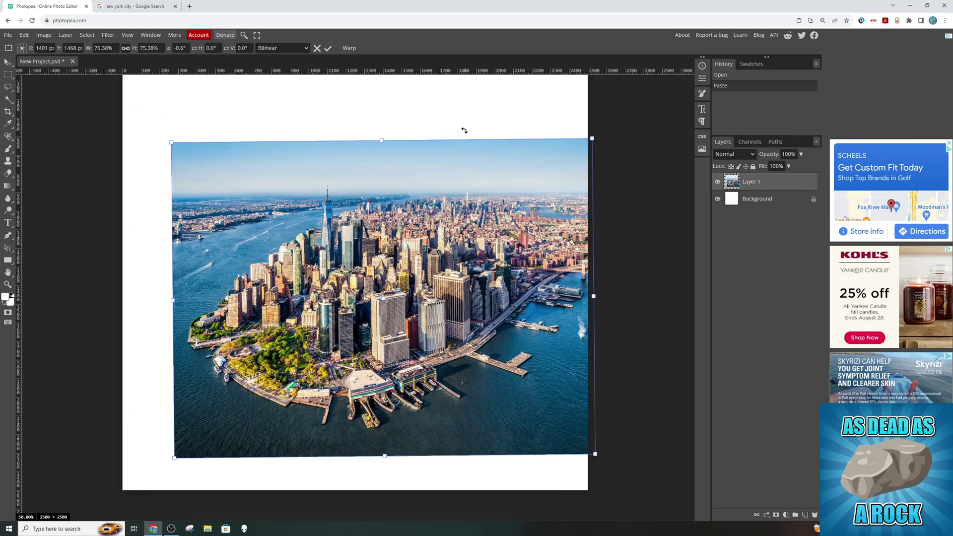
{"action": "type", "text": "0"}
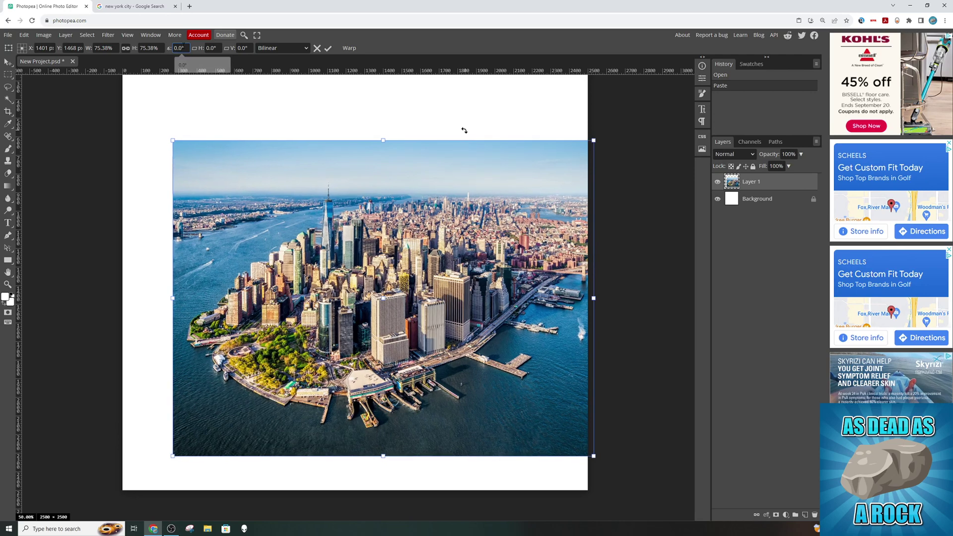
Step: Stretch the photo unevenly to about 70% width and 72% height, near the upper left
{"action": "mouse_move", "coordinate": [442, 260]}
{"action": "left_mouse_down"}
{"action": "mouse_move", "coordinate": [411, 237]}
{"action": "mouse_move", "coordinate": [422, 254]}
{"action": "left_mouse_up"}
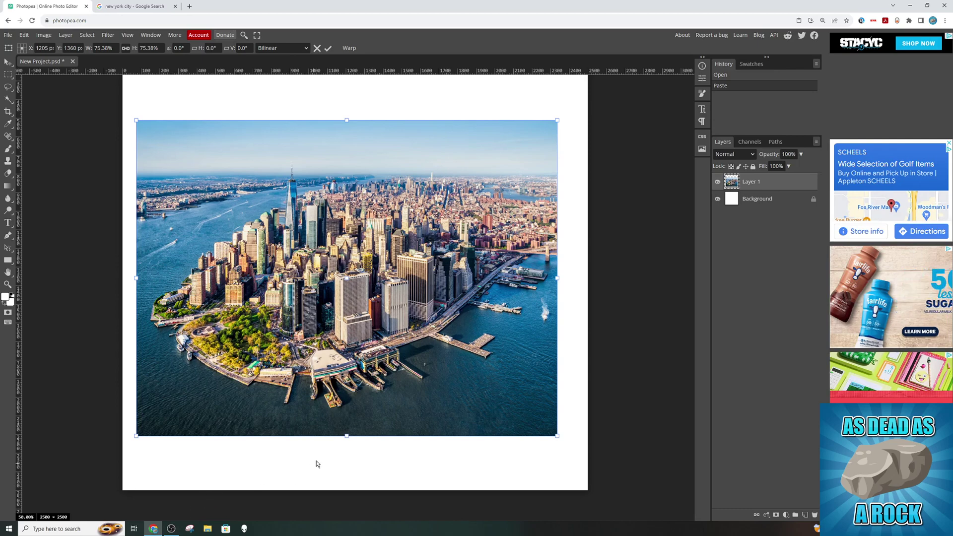
{"action": "mouse_move", "coordinate": [346, 437]}
{"action": "left_mouse_down"}
{"action": "mouse_move", "coordinate": [353, 119]}
{"action": "mouse_move", "coordinate": [375, 372]}
{"action": "left_mouse_up"}
{"action": "mouse_move", "coordinate": [559, 265]}
{"action": "left_mouse_down"}
{"action": "mouse_move", "coordinate": [376, 246]}
{"action": "mouse_move", "coordinate": [334, 259]}
{"action": "left_mouse_up"}
{"action": "mouse_move", "coordinate": [234, 119]}
{"action": "left_mouse_down"}
{"action": "mouse_move", "coordinate": [236, 277]}
{"action": "mouse_move", "coordinate": [236, 254]}
{"action": "left_mouse_up"}
{"action": "mouse_move", "coordinate": [334, 256]}
{"action": "left_mouse_down"}
{"action": "mouse_move", "coordinate": [513, 268]}
{"action": "mouse_move", "coordinate": [440, 141]}
{"action": "mouse_move", "coordinate": [313, 258]}
{"action": "mouse_move", "coordinate": [457, 188]}
{"action": "mouse_move", "coordinate": [355, 291]}
{"action": "mouse_move", "coordinate": [424, 164]}
{"action": "mouse_move", "coordinate": [366, 296]}
{"action": "left_mouse_up"}
{"action": "mouse_move", "coordinate": [480, 195]}
{"action": "left_mouse_down"}
{"action": "mouse_move", "coordinate": [398, 189]}
{"action": "mouse_move", "coordinate": [553, 143]}
{"action": "mouse_move", "coordinate": [407, 230]}
{"action": "mouse_move", "coordinate": [434, 172]}
{"action": "mouse_move", "coordinate": [381, 185]}
{"action": "mouse_move", "coordinate": [431, 141]}
{"action": "mouse_move", "coordinate": [493, 124]}
{"action": "mouse_move", "coordinate": [526, 96]}
{"action": "left_mouse_up"}
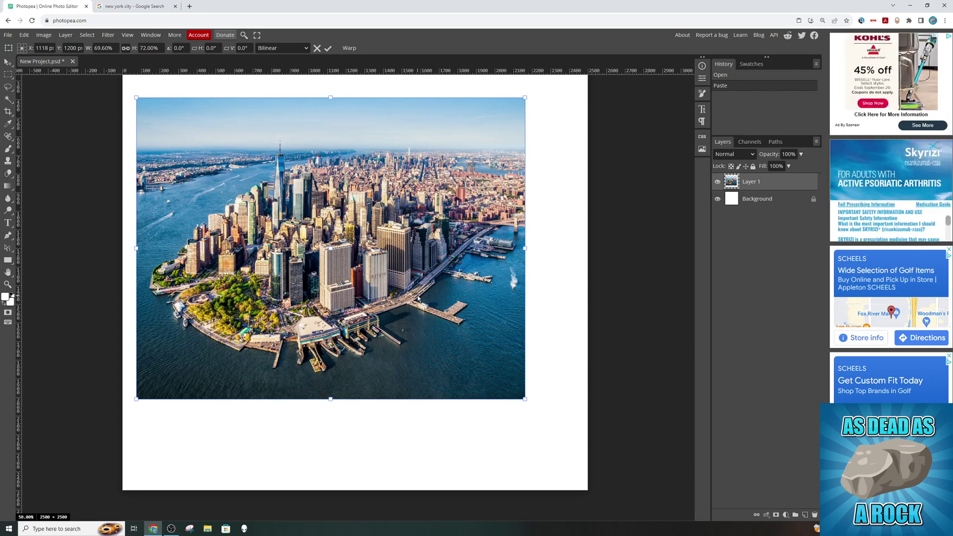
{"action": "left_click_drag", "start_coordinate": [384, 341], "coordinate": [325, 390]}
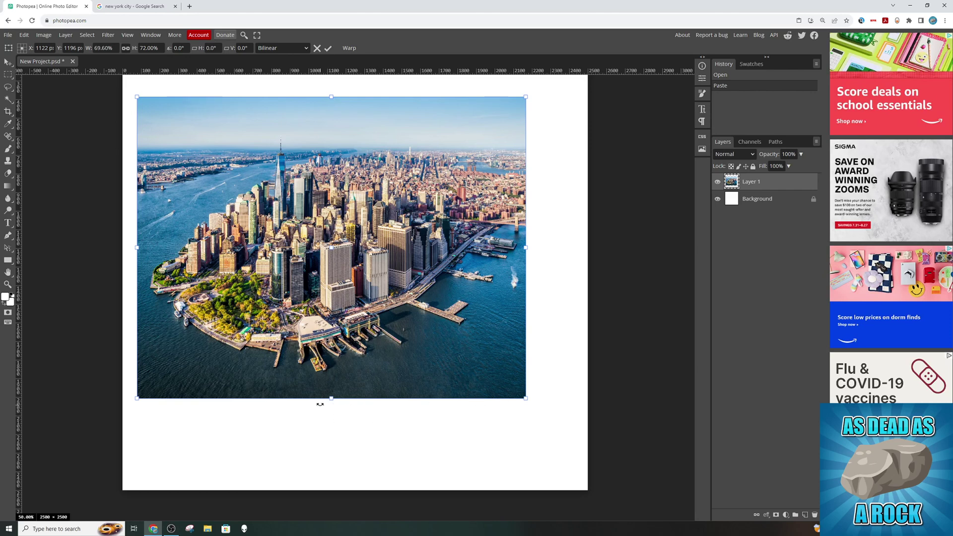
Step: Restore the photo's proportions at about 65% size and center it on the canvas
{"action": "left_click_drag", "start_coordinate": [331, 399], "coordinate": [331, 209]}
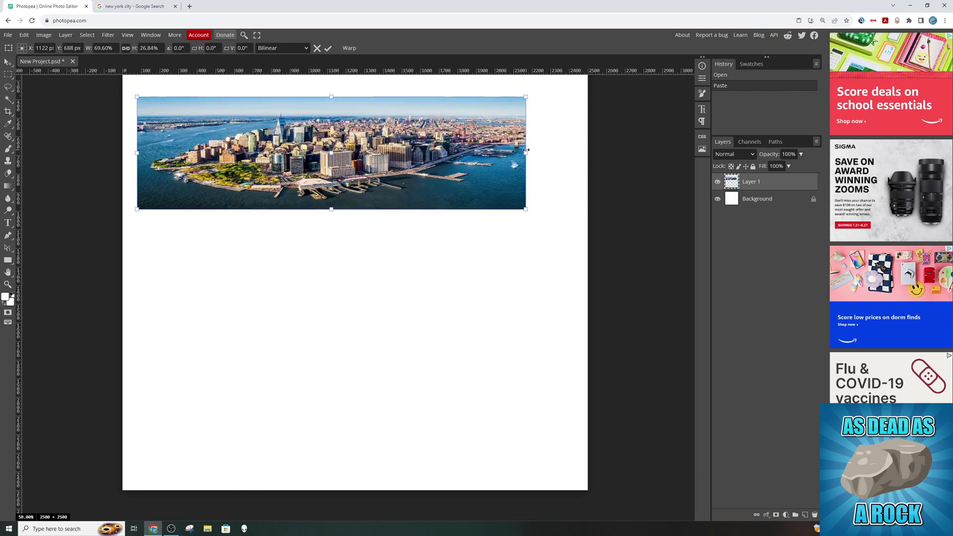
{"action": "left_click_drag", "start_coordinate": [526, 152], "coordinate": [393, 153]}
{"action": "mouse_move", "coordinate": [393, 209]}
{"action": "left_mouse_down"}
{"action": "mouse_move", "coordinate": [529, 361]}
{"action": "mouse_move", "coordinate": [513, 287]}
{"action": "left_mouse_up"}
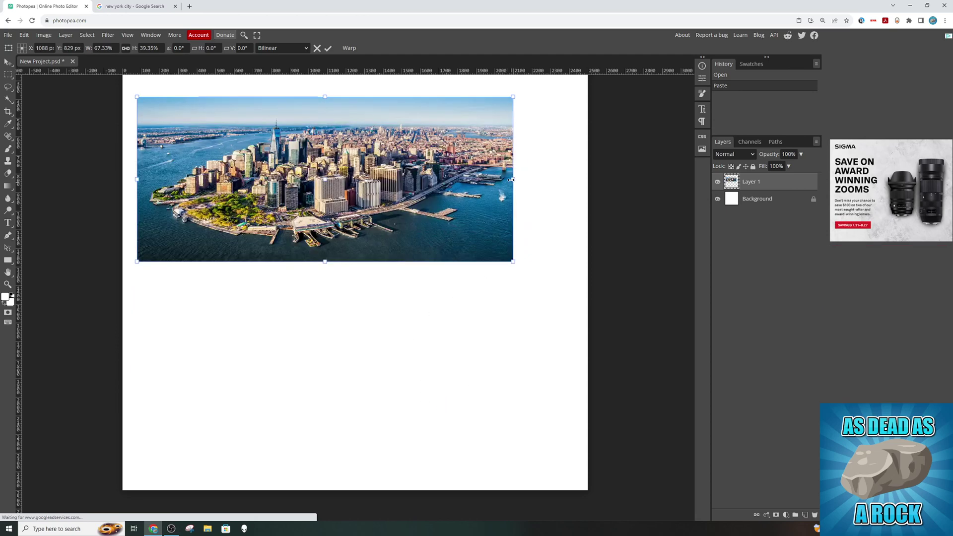
{"action": "left_click_drag", "start_coordinate": [514, 179], "coordinate": [370, 179]}
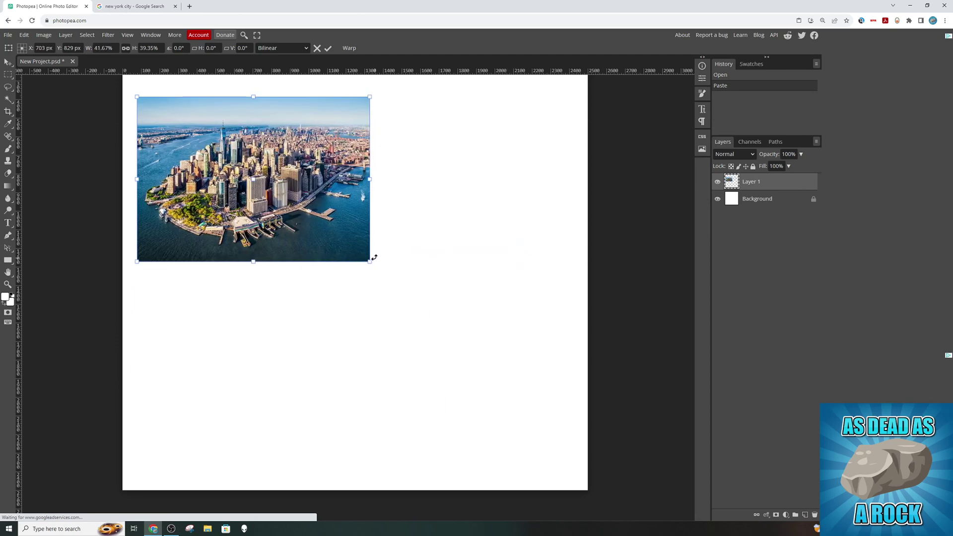
{"action": "left_click_drag", "start_coordinate": [369, 260], "coordinate": [491, 375]}
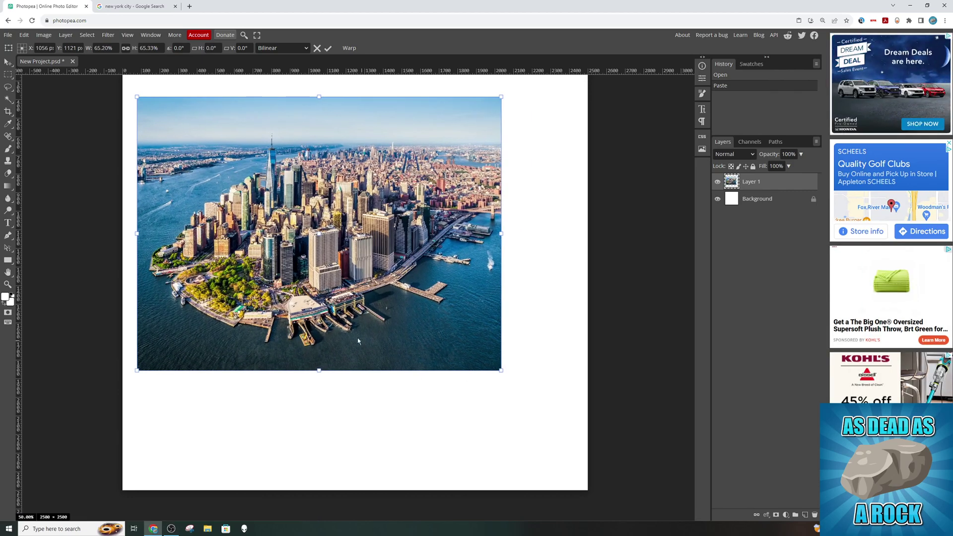
{"action": "mouse_move", "coordinate": [473, 320]}
{"action": "left_mouse_down"}
{"action": "mouse_move", "coordinate": [440, 348]}
{"action": "mouse_move", "coordinate": [486, 367]}
{"action": "left_mouse_up"}
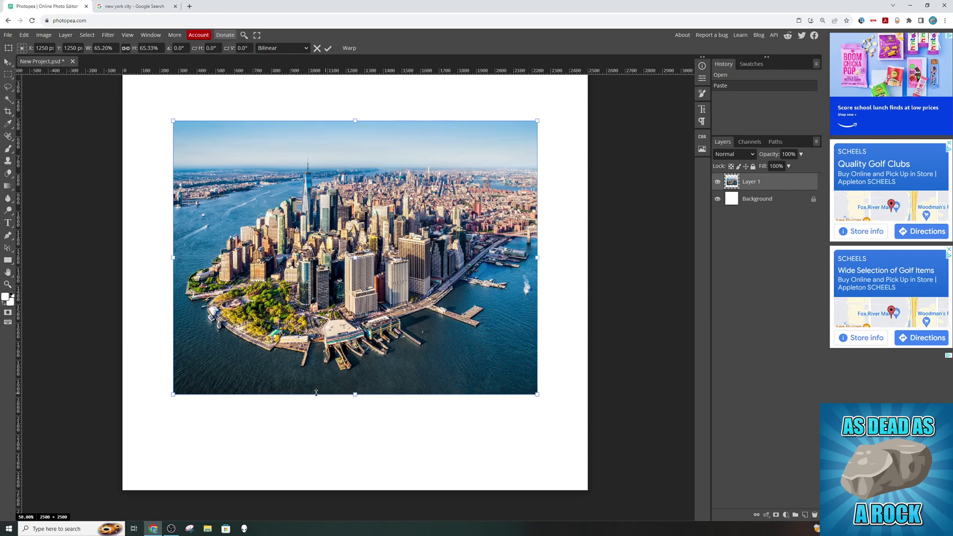